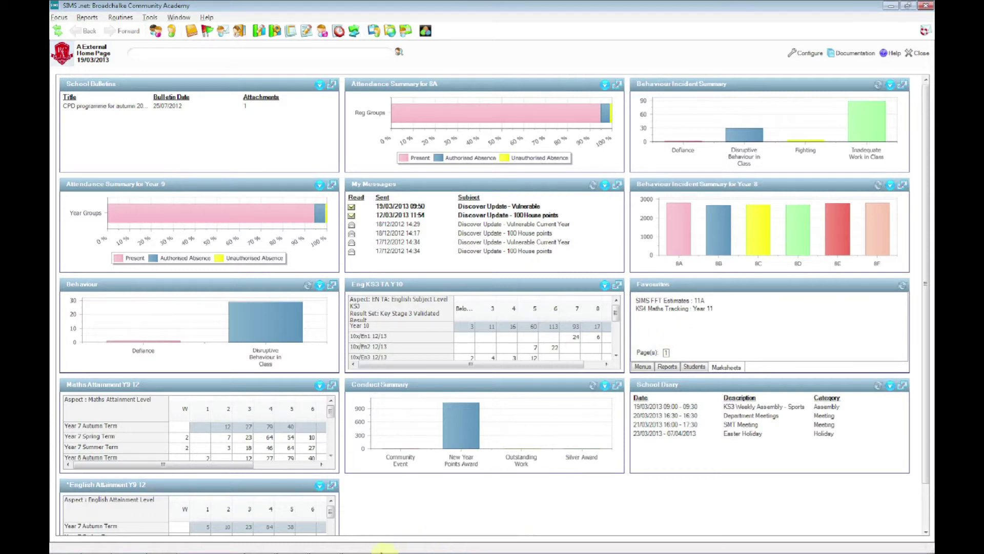
Step: Place the KS4 English Year 11 attainment graph on the Discover canvas, positioned to the right
left_click(325, 543)
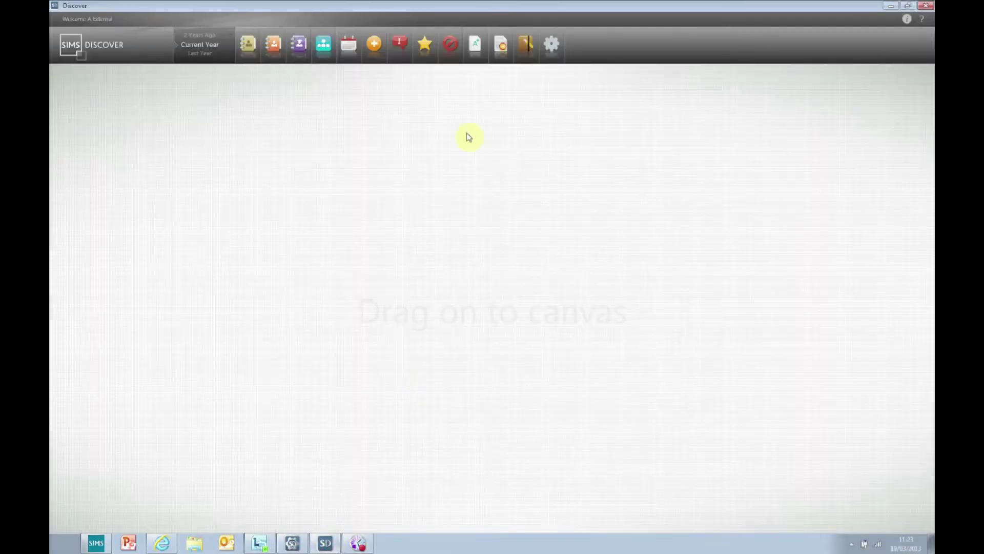
left_click(479, 37)
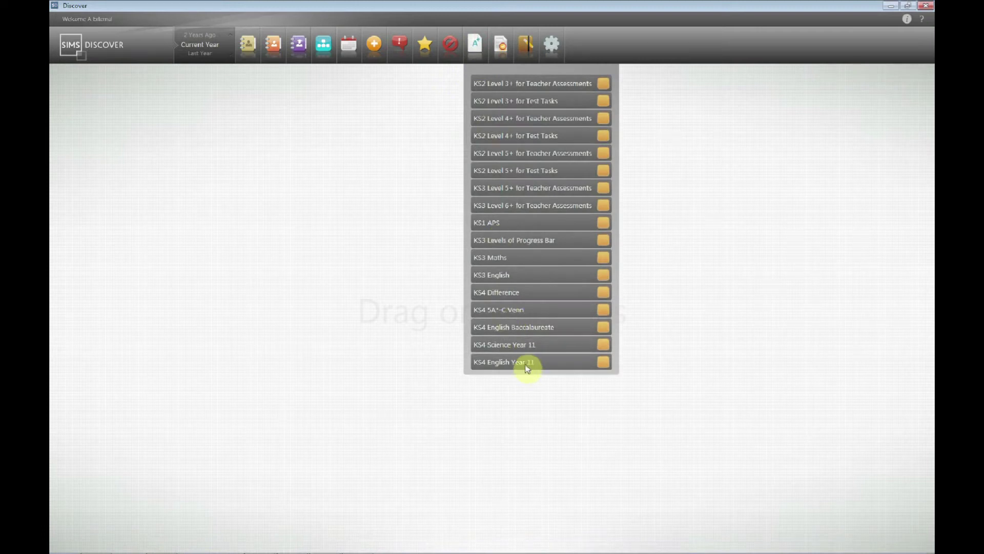
left_click_drag(527, 368, 395, 304)
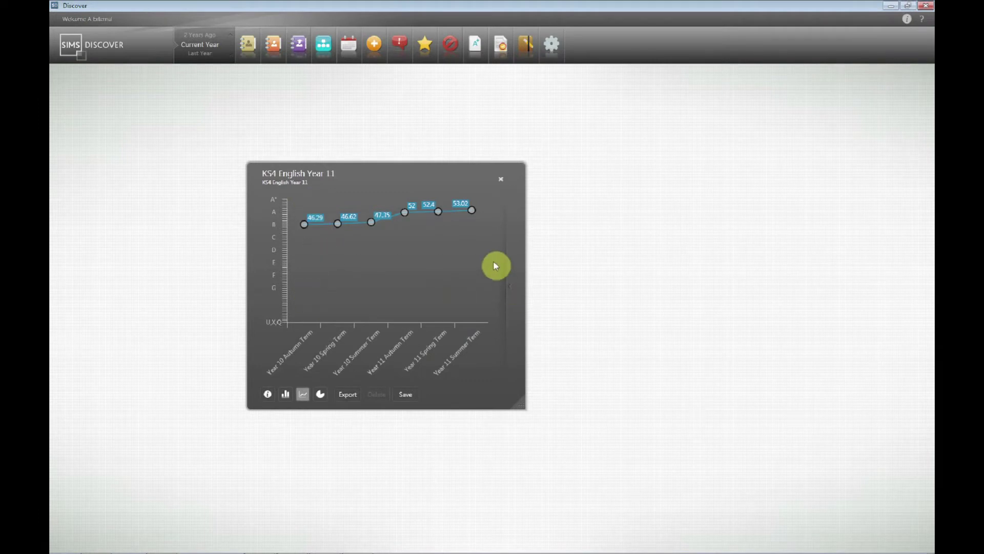
left_click_drag(378, 171, 519, 180)
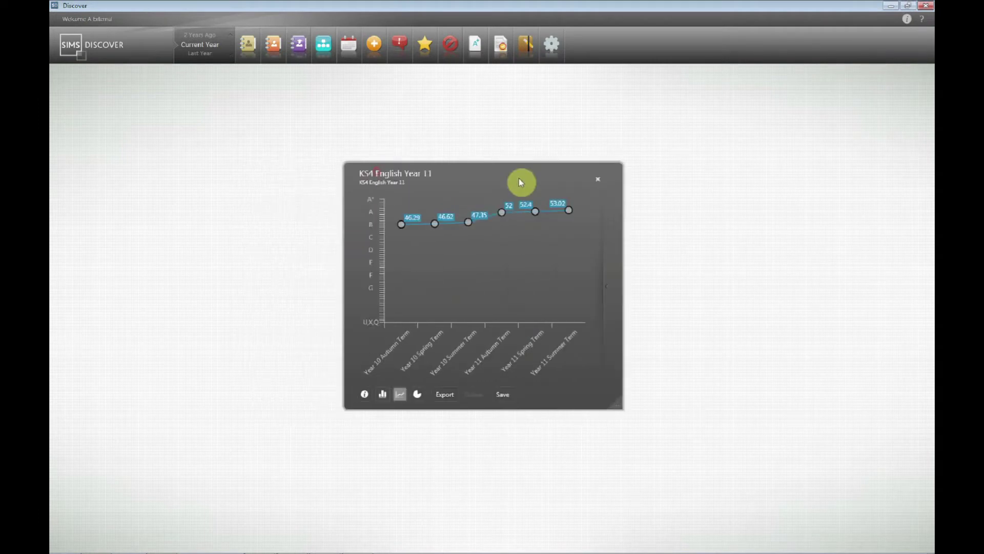
Step: Overlay the Female series from Student Total by Gender onto the English line, then close the gender pie chart
left_click(247, 44)
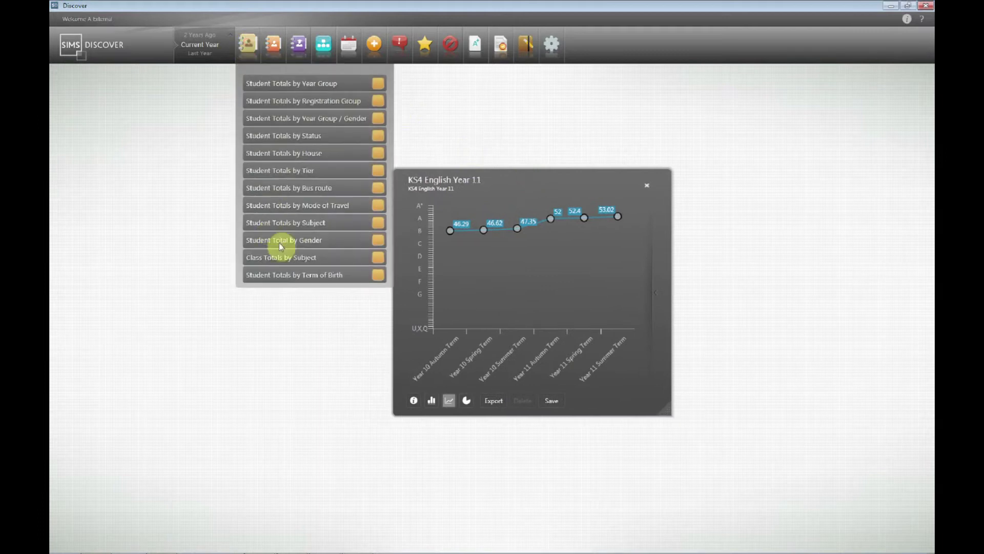
left_click_drag(281, 246, 171, 278)
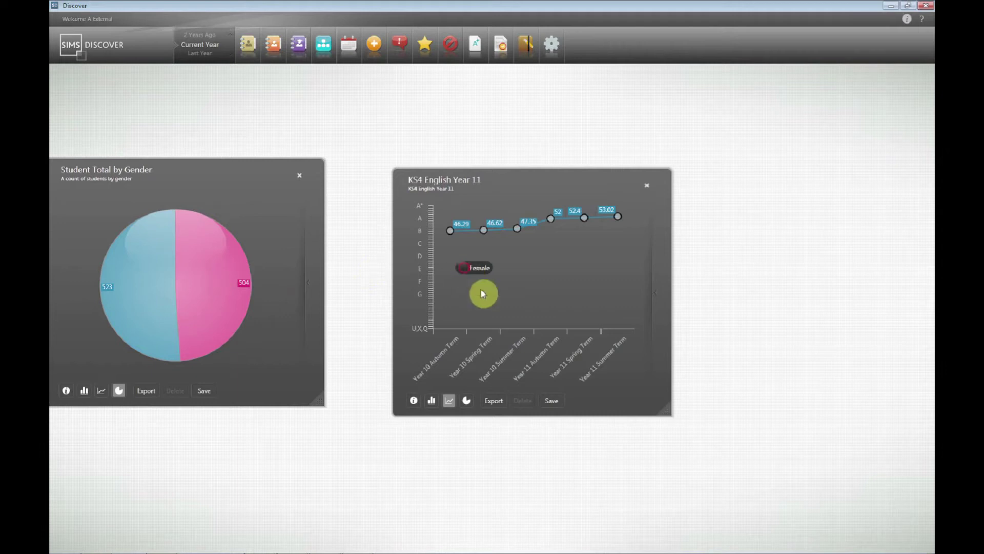
left_click_drag(482, 293, 482, 294)
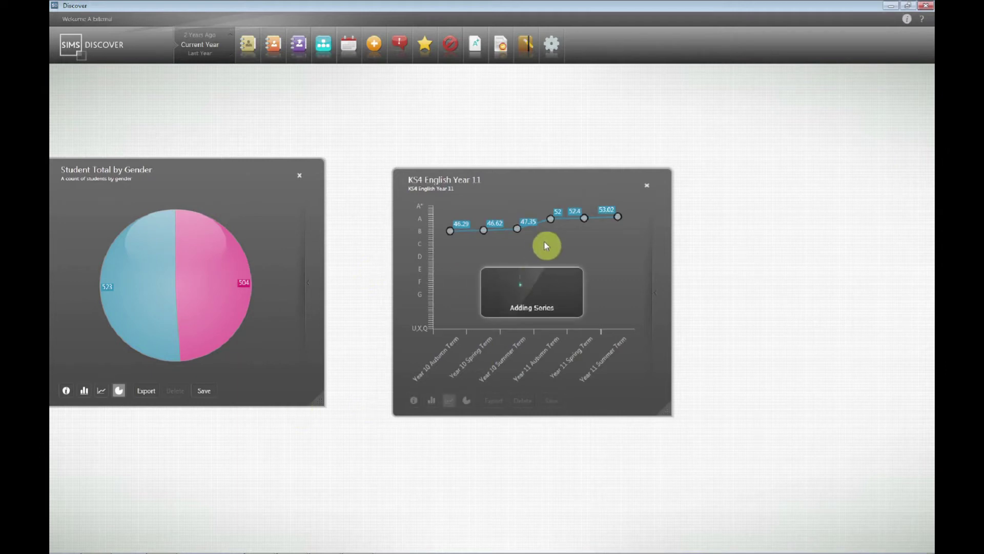
left_click(300, 177)
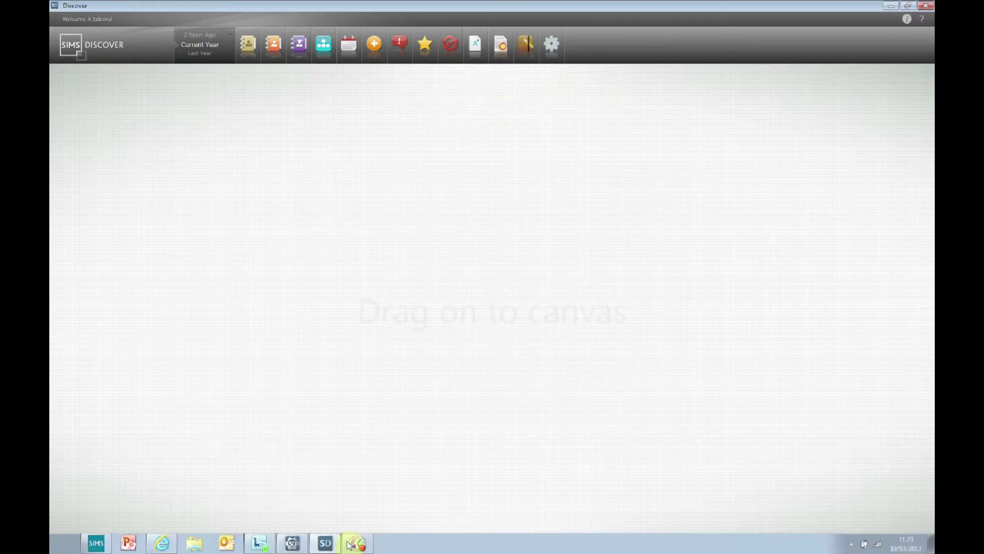
Step: Open the KS4 Maths Tracking : Year 11 marksheet from the SIMS .net home page Favourites
left_click(96, 542)
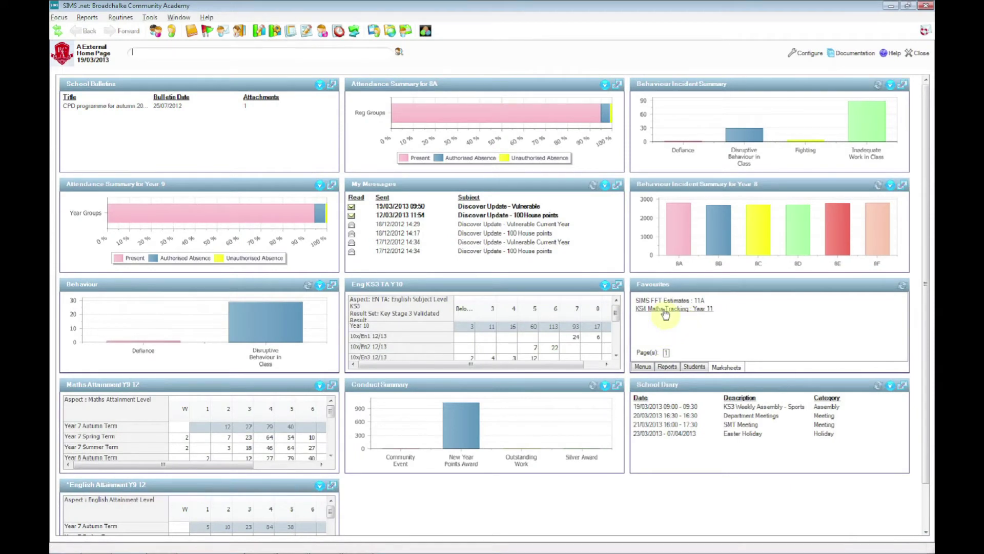
left_click(664, 310)
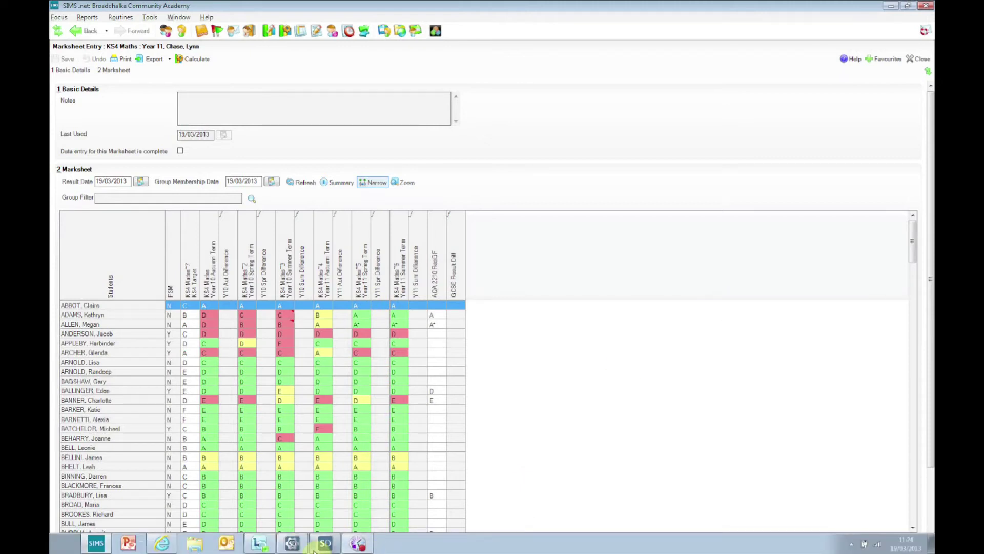
Step: Begin a Grades Tracking Progress graph with cohort type Year Group and cohort Year 11
left_click(294, 543)
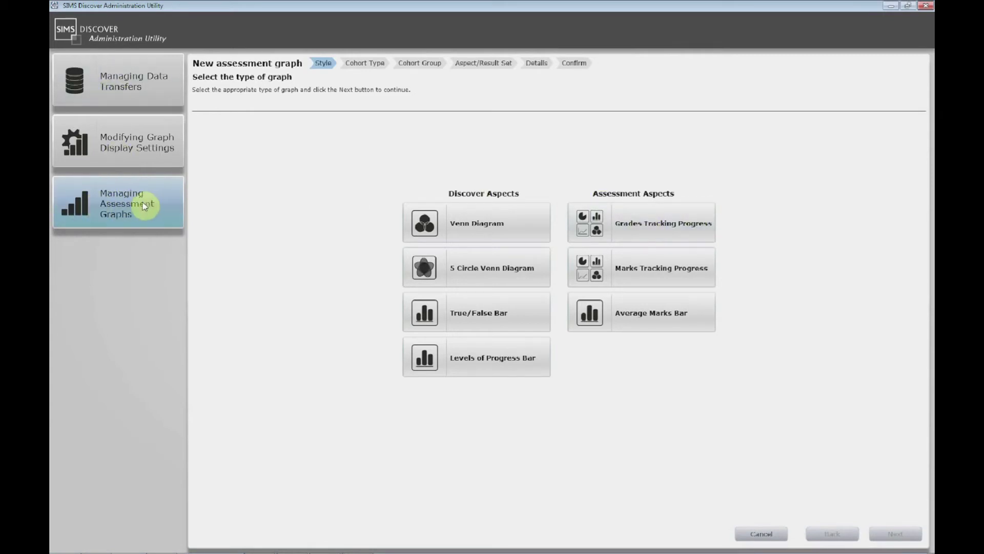
left_click(680, 228)
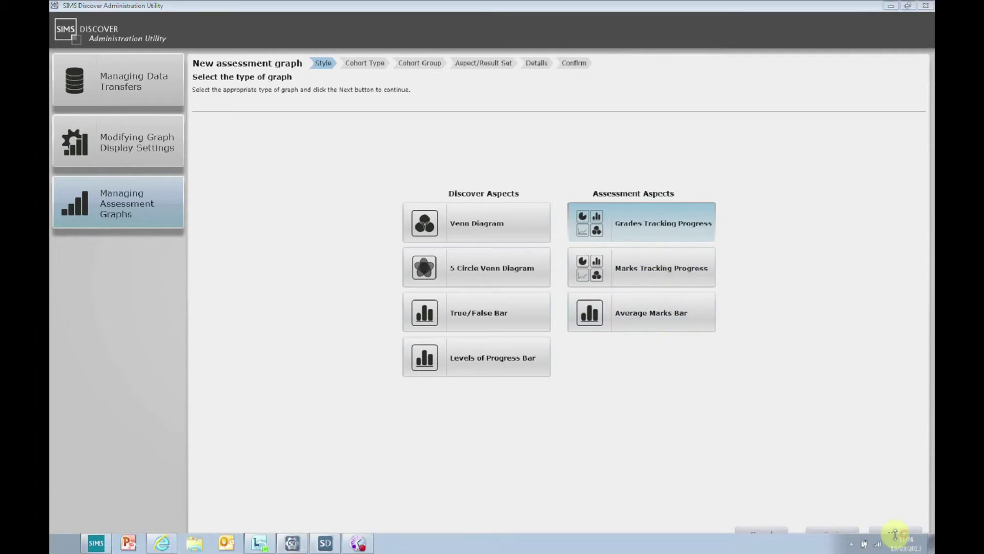
left_click(896, 533)
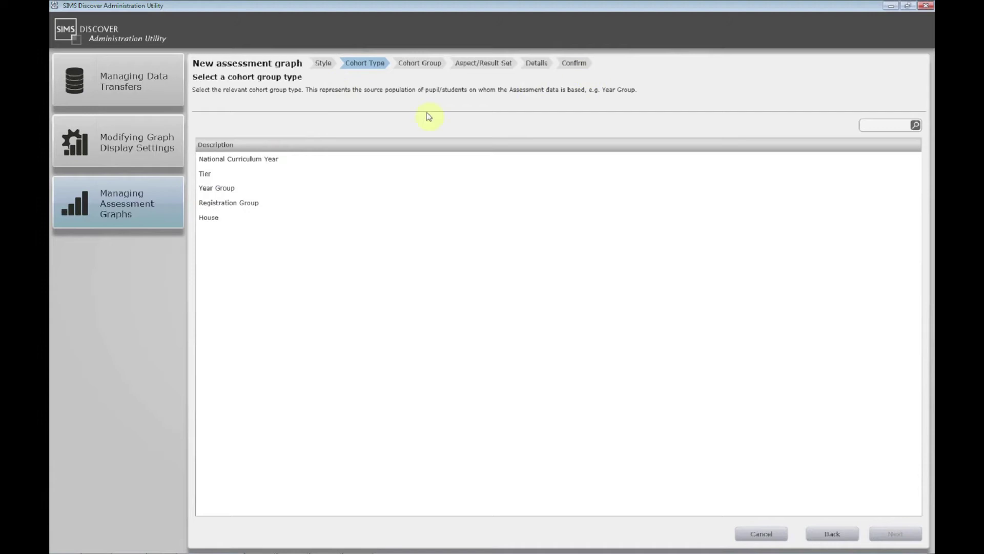
left_click(216, 191)
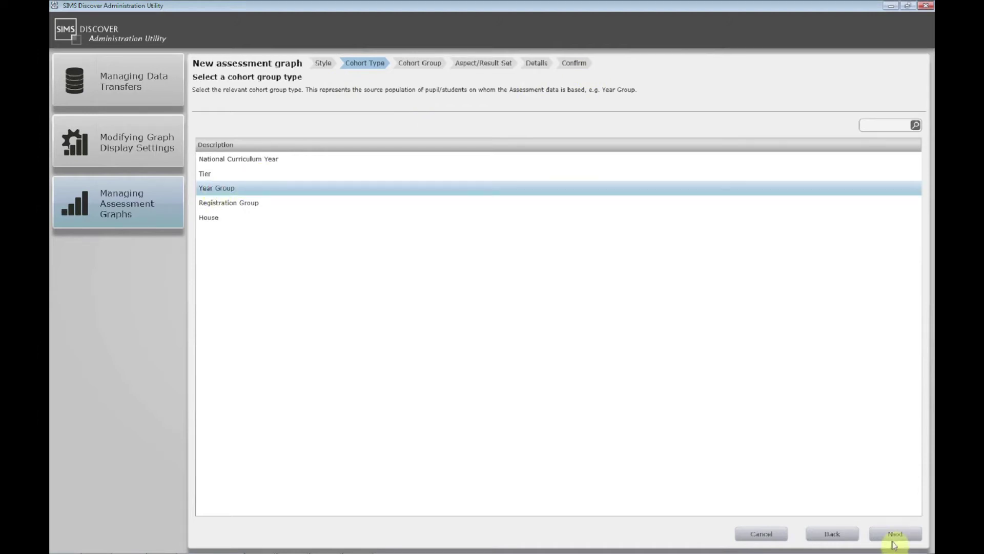
left_click(895, 536)
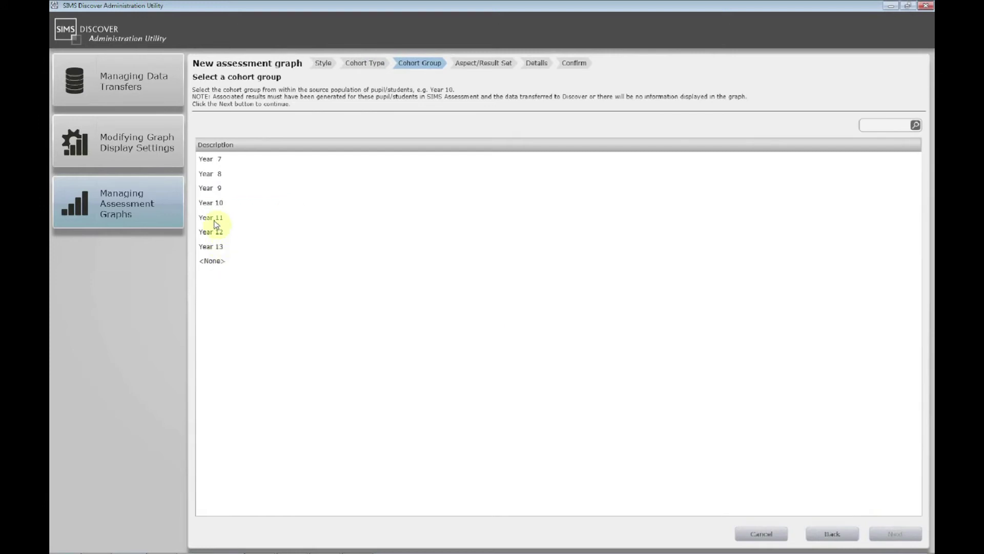
left_click(214, 219)
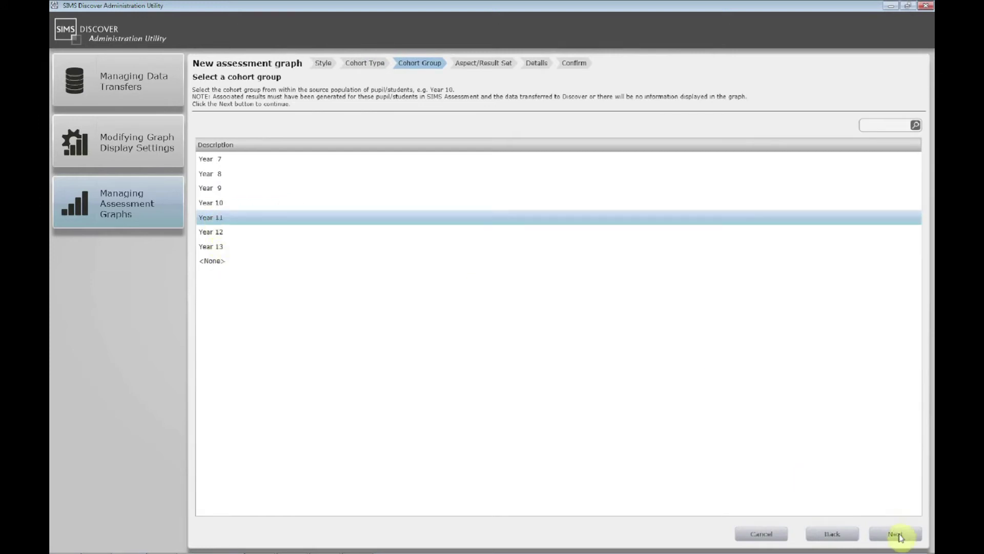
left_click(895, 534)
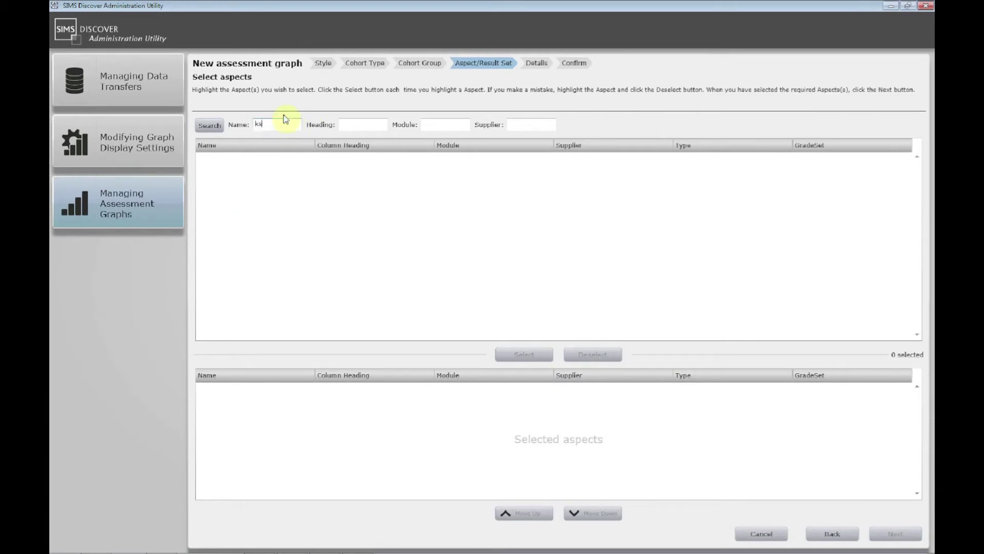
Step: Search 'ks4' and add the KS4 Maths aspect to the graph
left_click(212, 126)
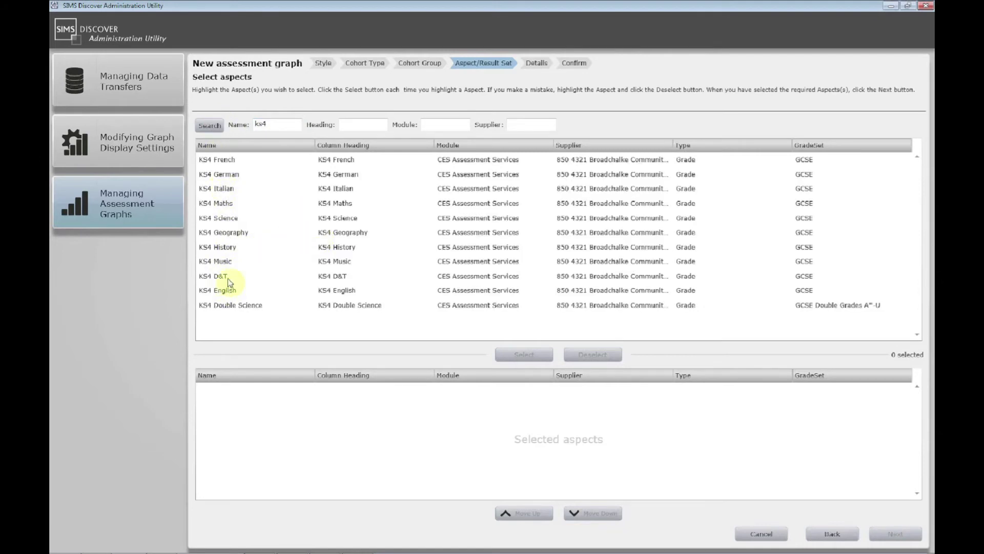
left_click(222, 204)
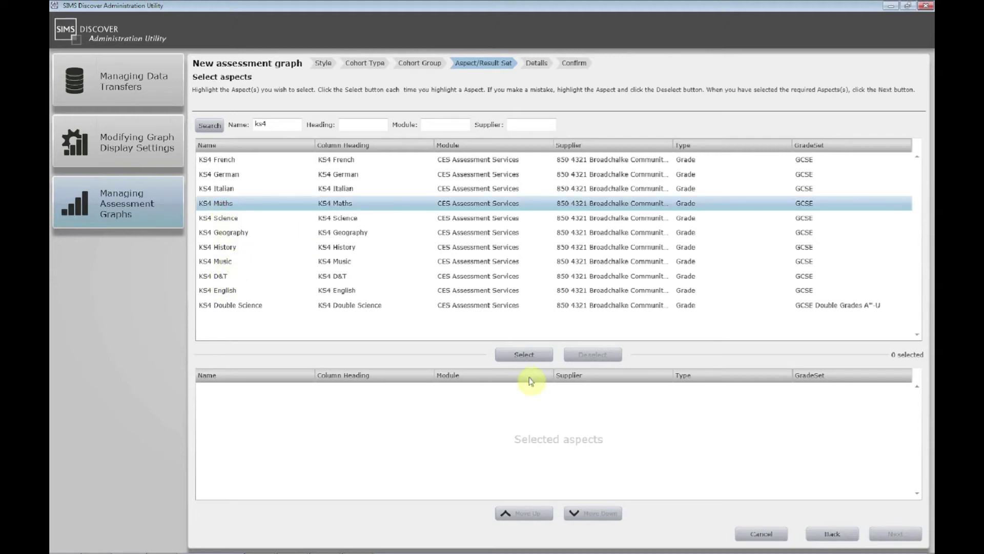
left_click(525, 354)
left_click(912, 537)
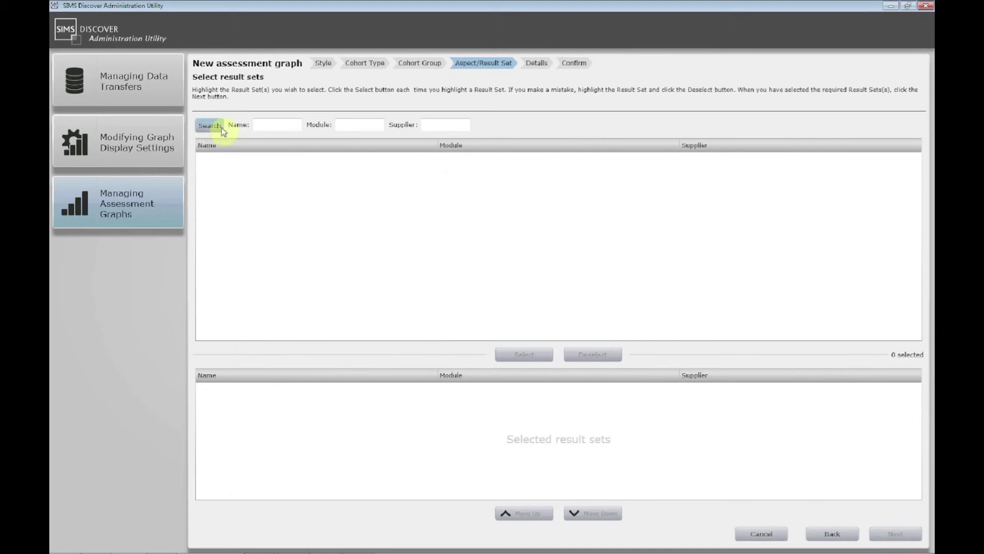
Step: Search 'year' and add the Year 10 and Year 11 Autumn, Spring and Summer Term result sets
left_click(206, 128)
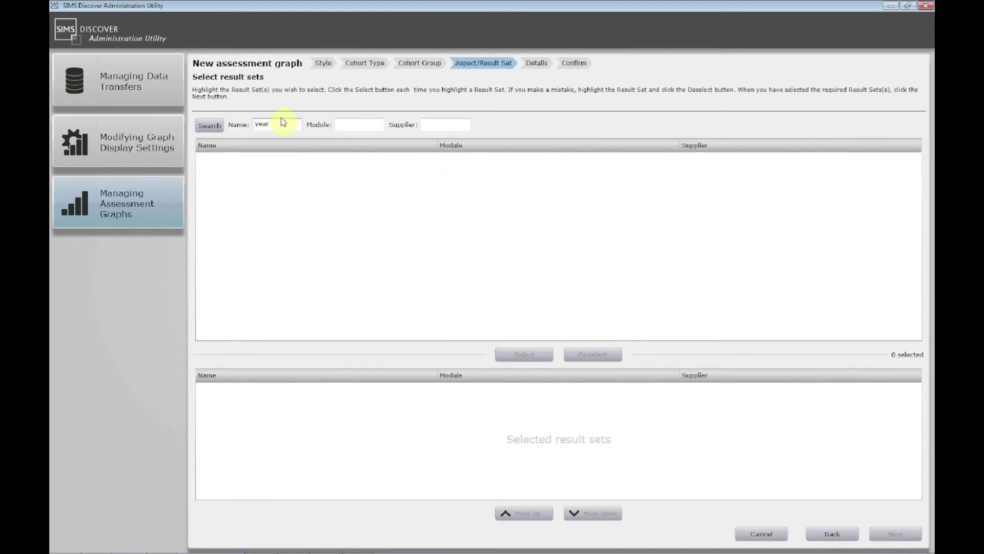
left_click(209, 127)
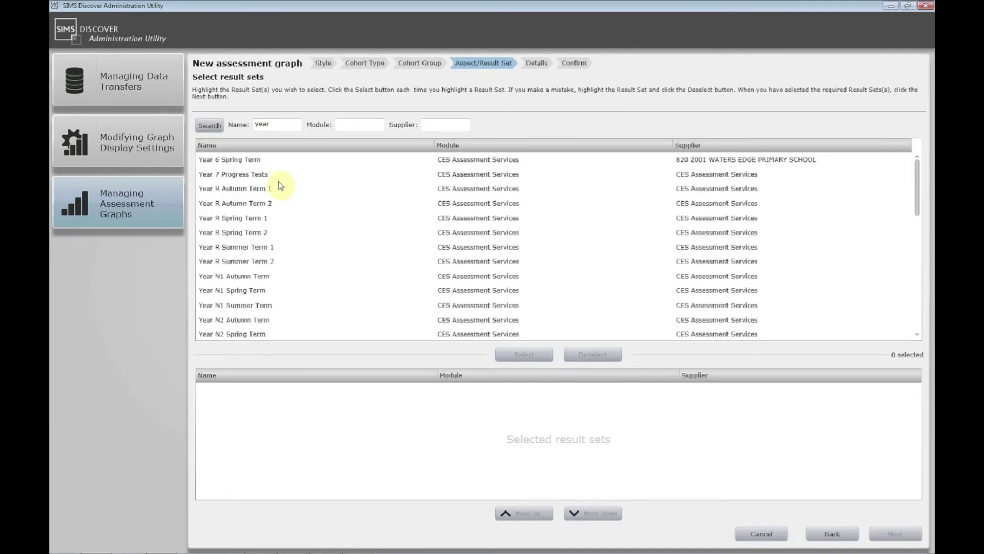
left_click_drag(919, 186, 919, 298)
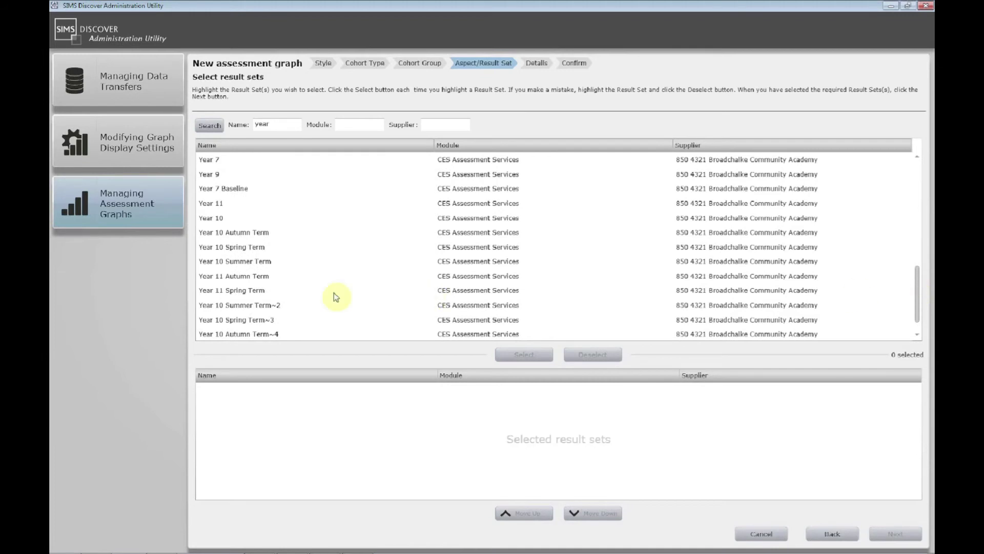
left_click(226, 235)
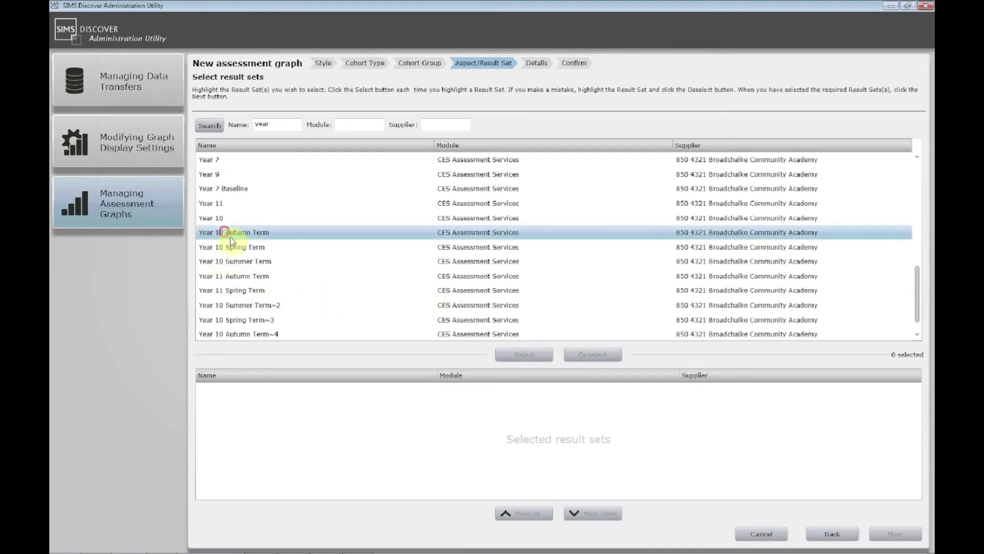
left_click(247, 246, "ctrl")
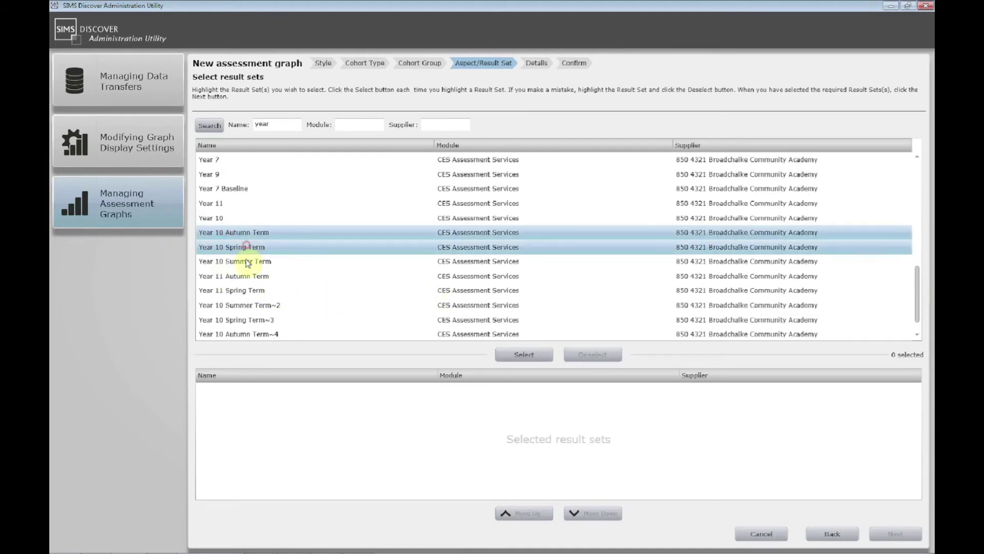
left_click(242, 262, "ctrl")
left_click(236, 276, "ctrl")
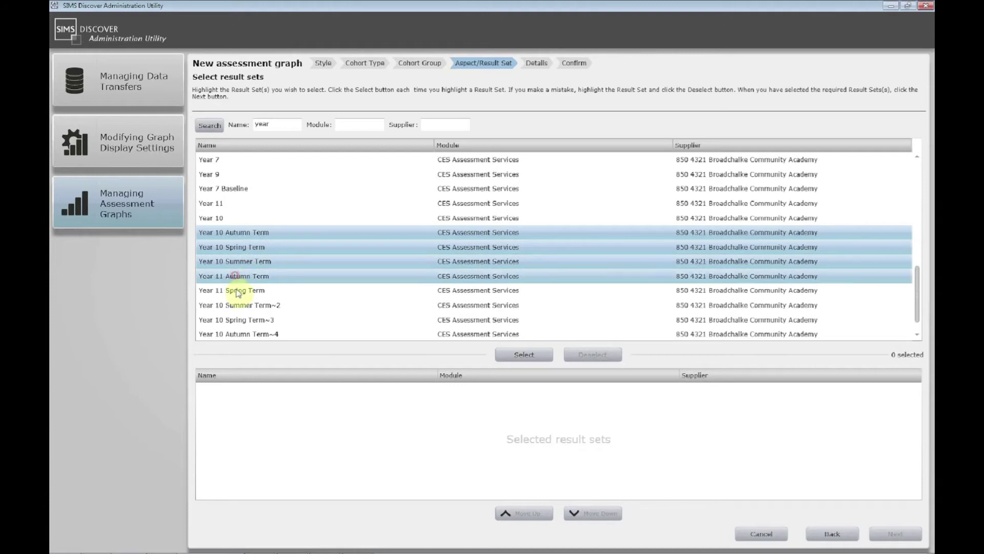
left_click(237, 291, "ctrl")
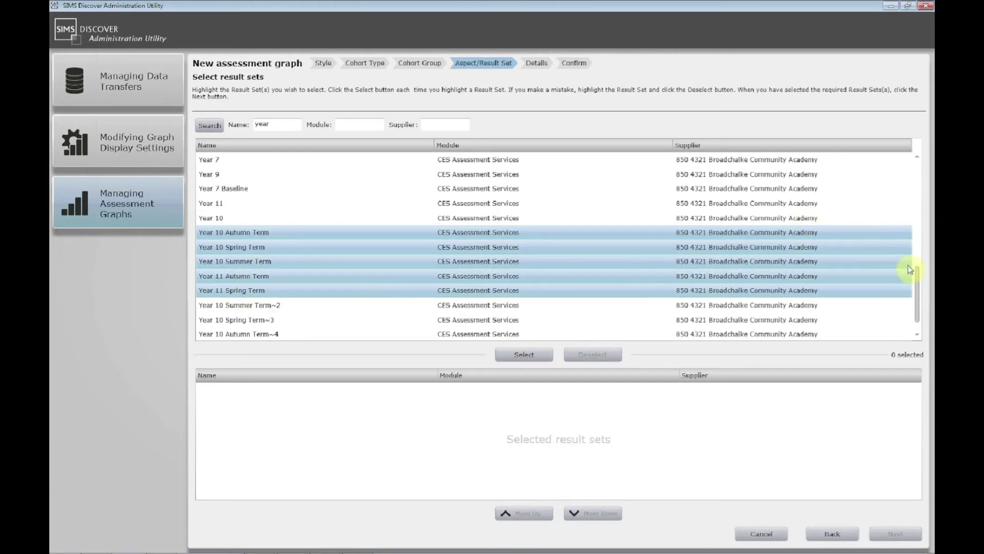
scroll(918, 282, "down", 2)
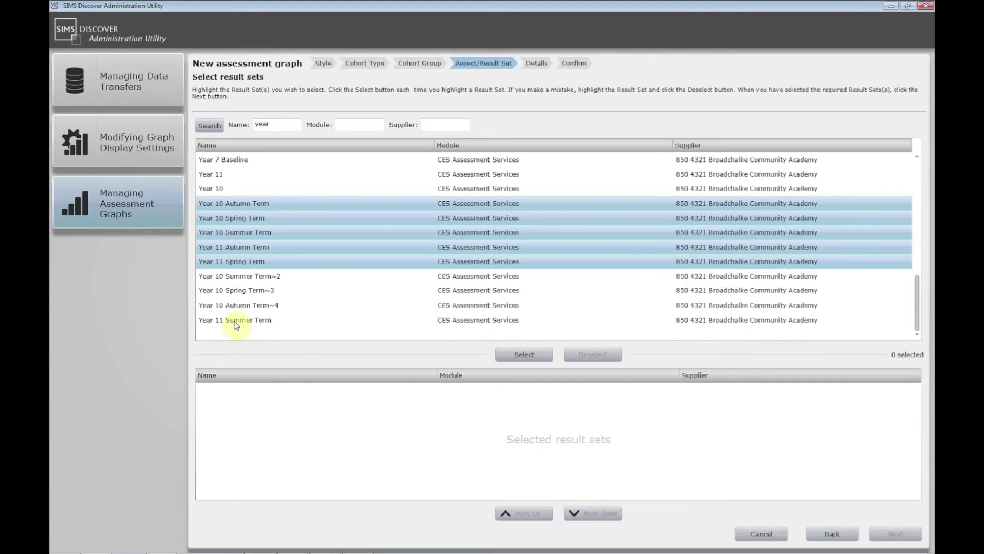
left_click(237, 321, "ctrl")
left_click(525, 355)
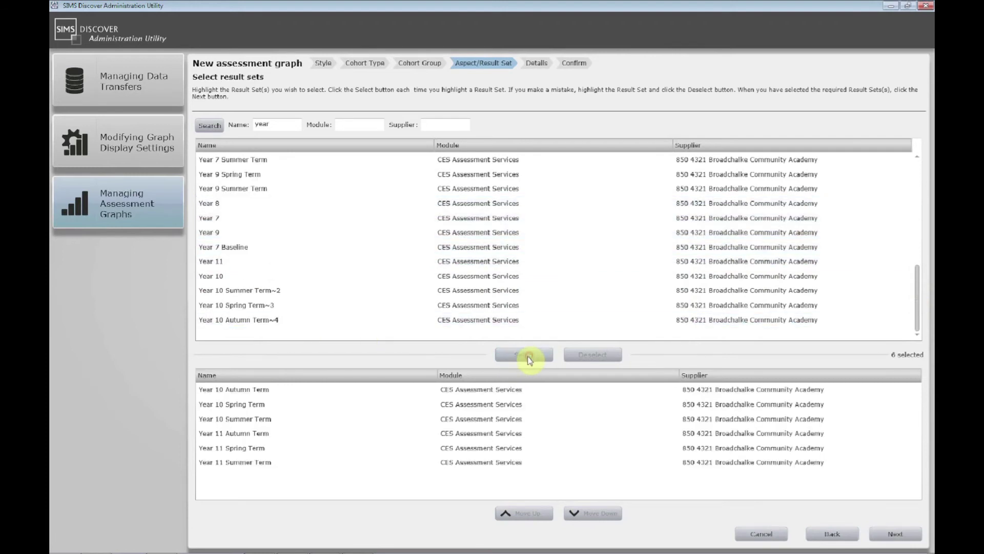
Step: Set the graph's default view mode to Line Graph
left_click(896, 533)
left_click(626, 185)
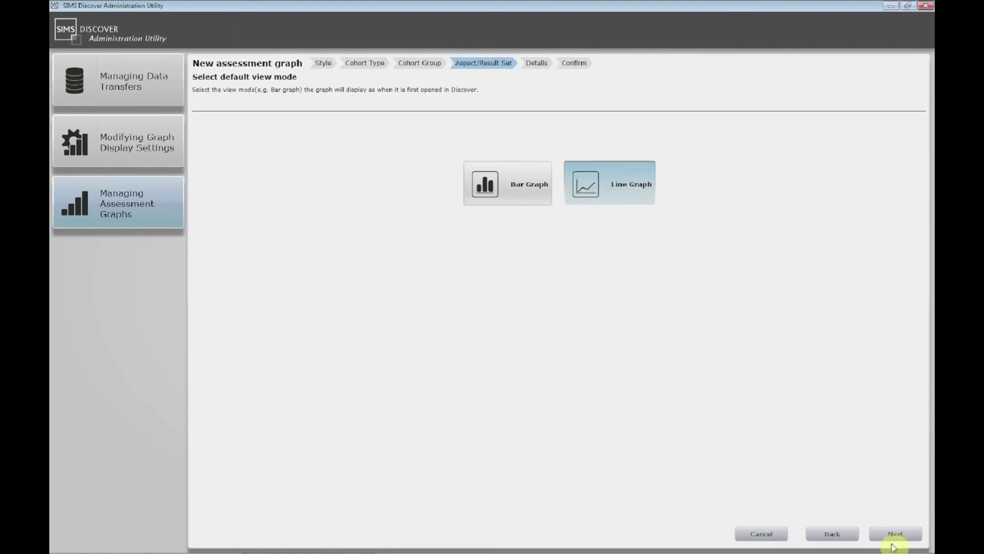
left_click(894, 537)
Step: Give the graph name and description 'KS4 Maths Year 11', then confirm to save it
left_click(518, 175)
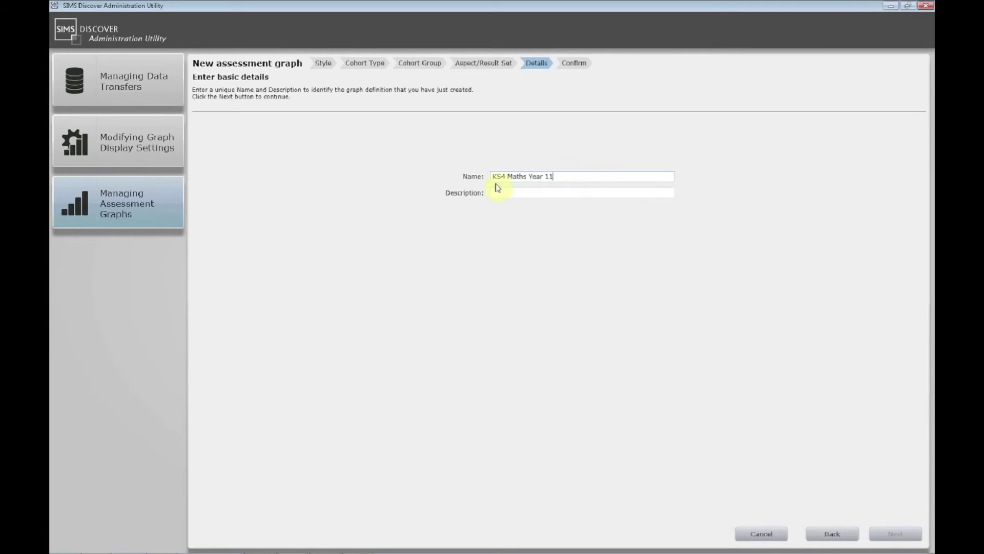
left_click_drag(561, 176, 487, 176)
key("ctrl+c")
left_click(509, 195)
key("ctrl+v")
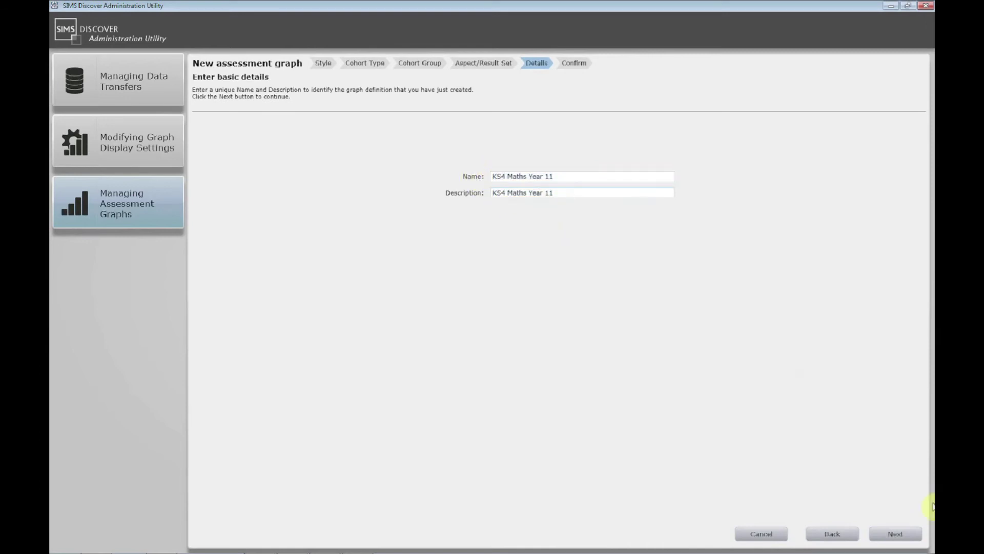
left_click(898, 534)
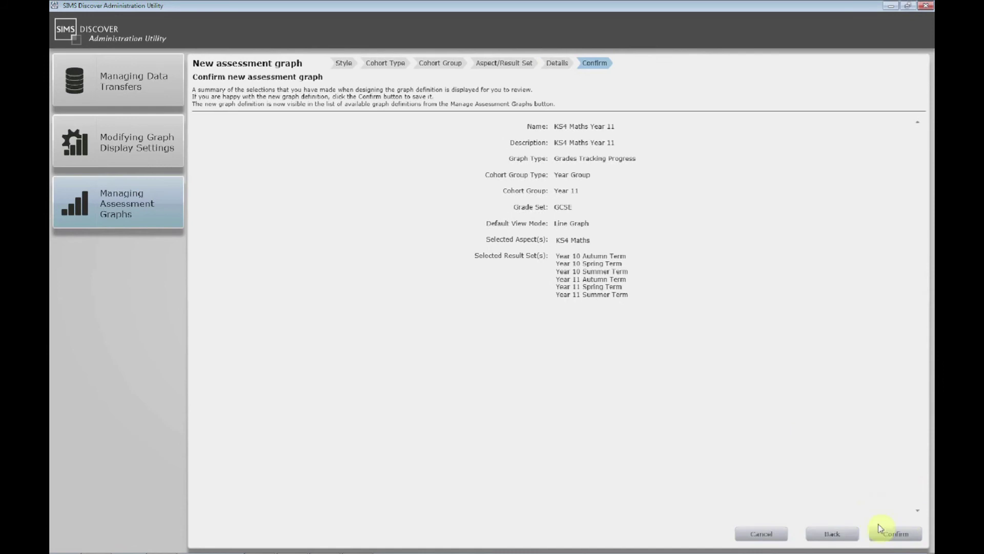
left_click(905, 538)
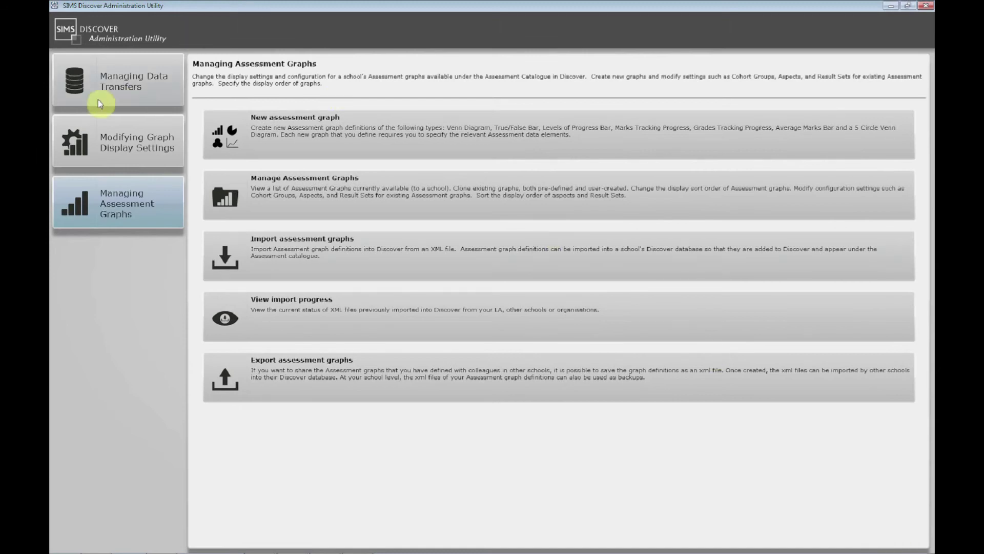
Step: Run a Current Year data transfer, then refresh the transfer status showing 2012/2013 succeeded
left_click(124, 82)
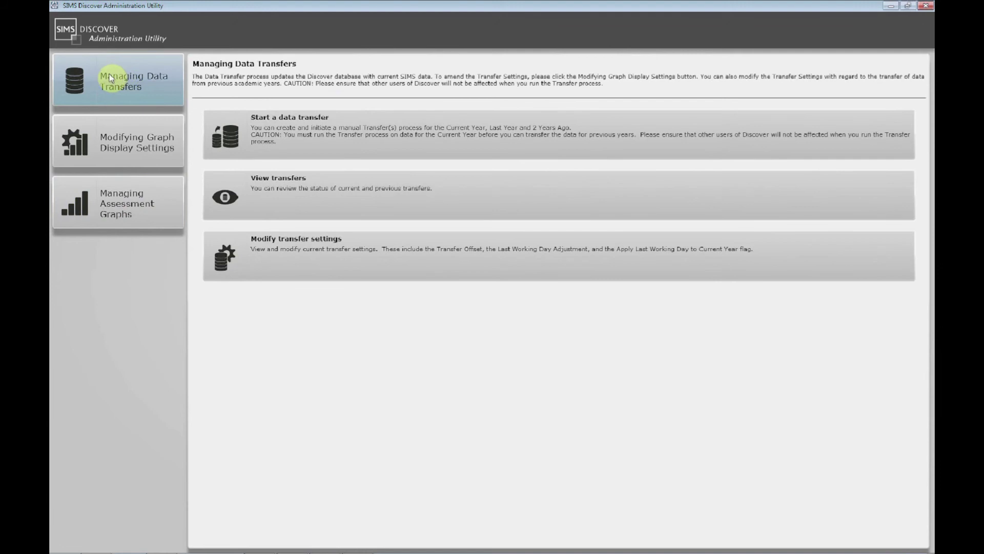
left_click(306, 128)
left_click(452, 194)
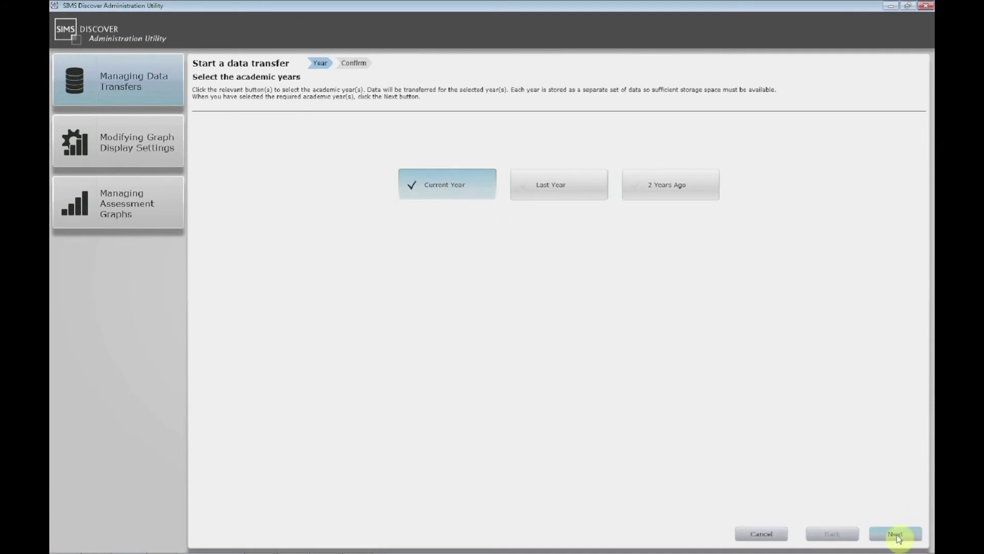
left_click(896, 535)
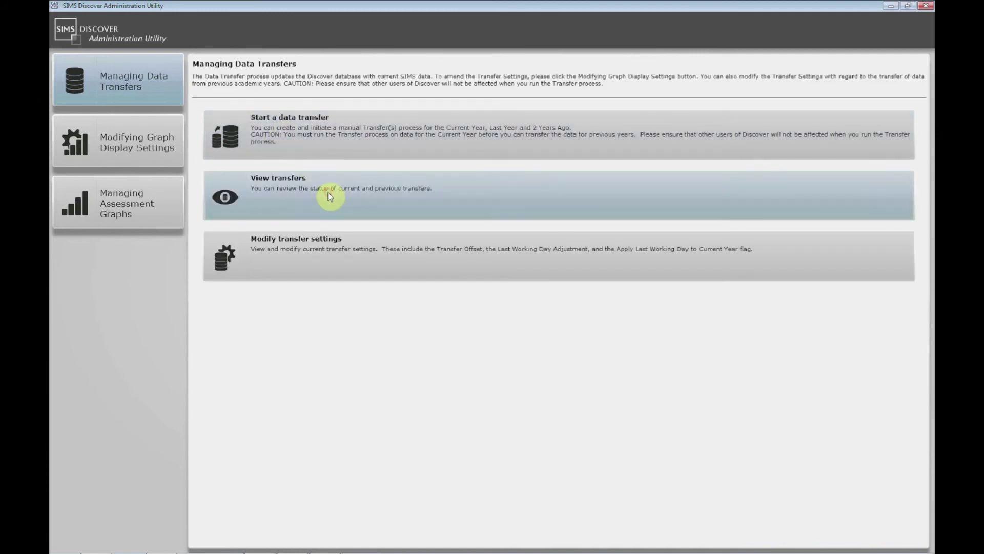
left_click(330, 197)
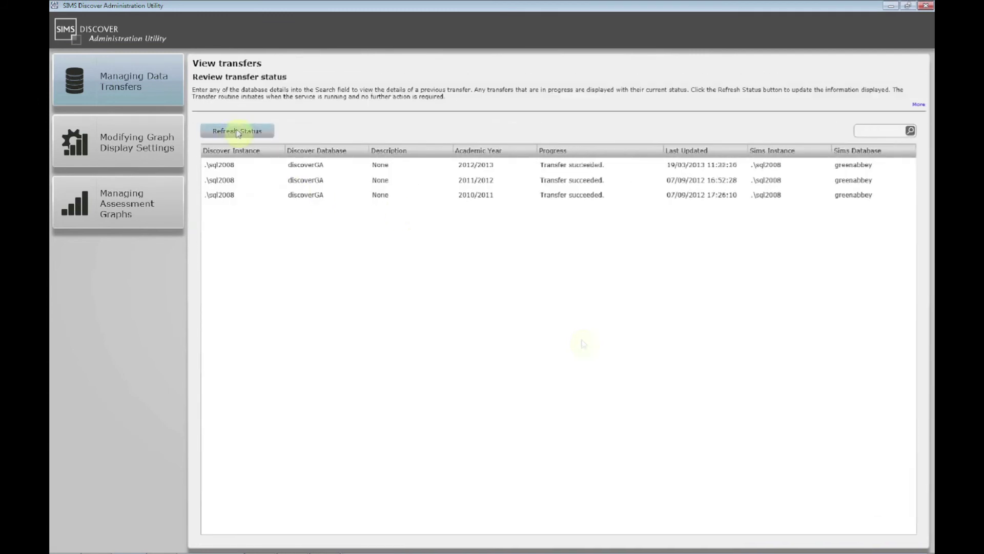
left_click(238, 132)
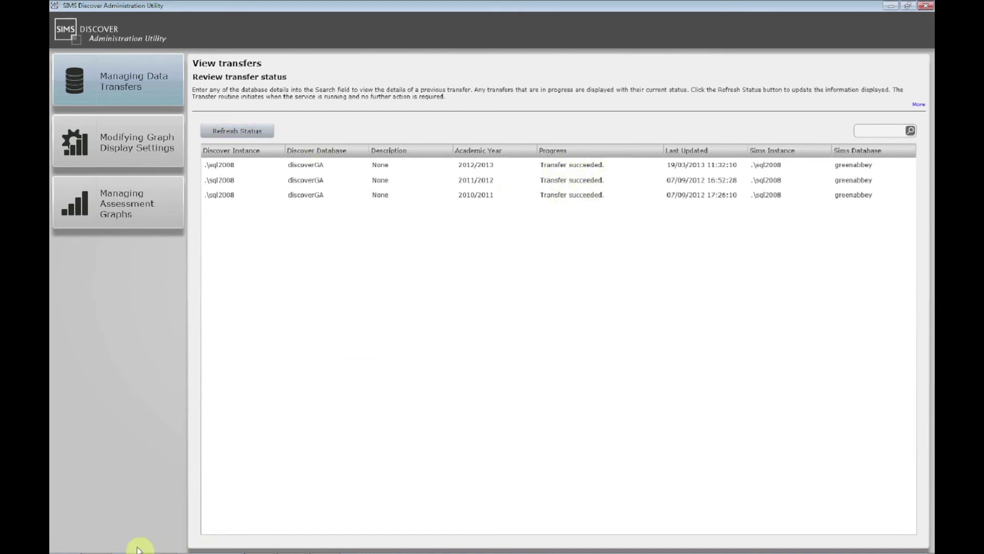
Step: Drag the new KS4 Maths Year 11 graph from the assessment graph list onto the Discover canvas
left_click(96, 544)
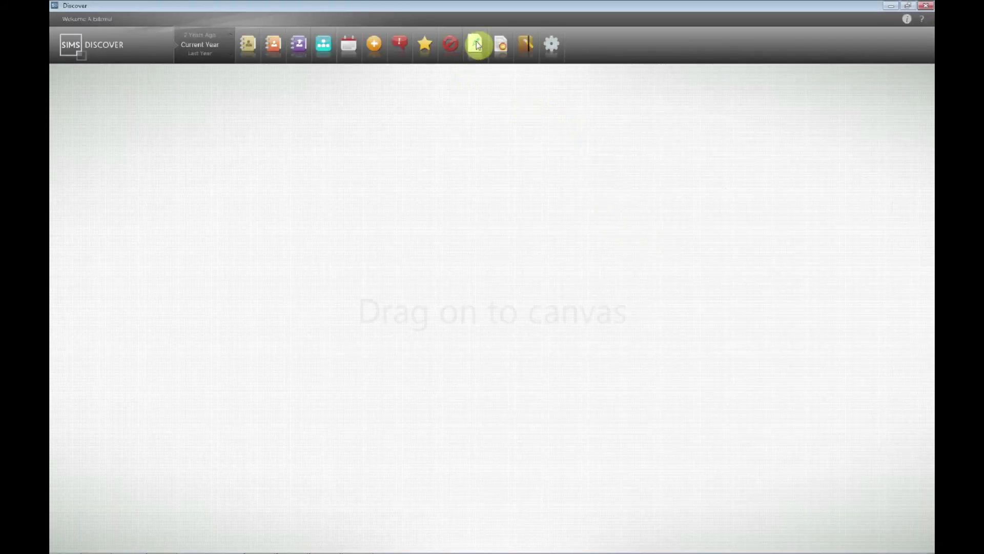
left_click(477, 46)
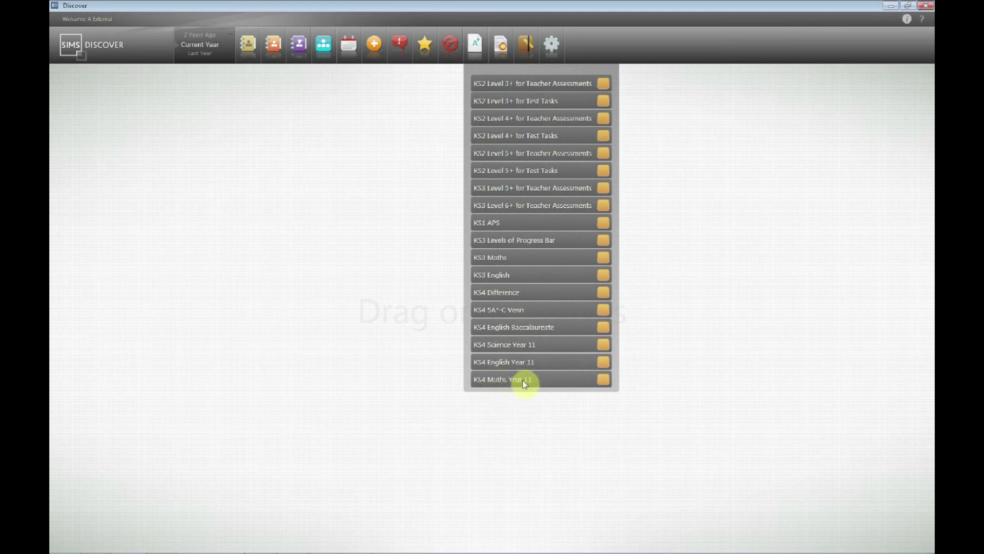
left_click_drag(533, 384, 364, 296)
left_click_drag(515, 462, 507, 453)
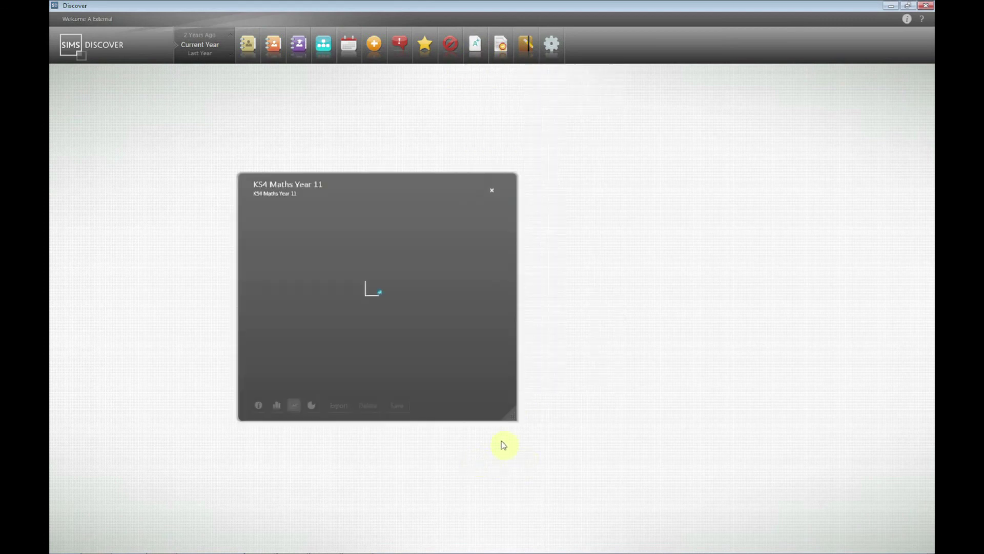